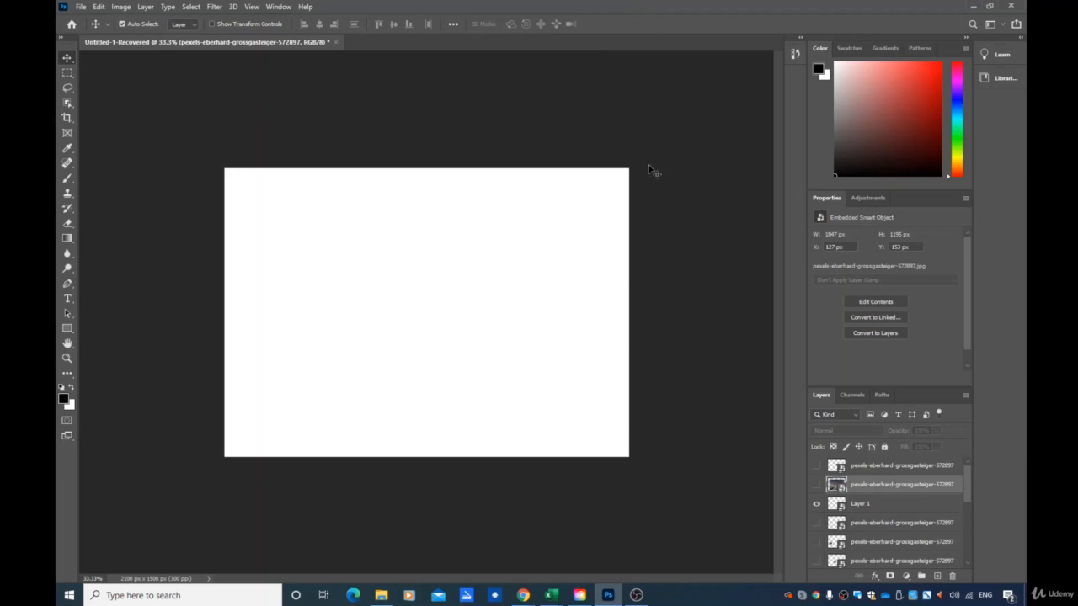
Step: Show the mountain photo layer instead of Layer 1 and rasterize it
click(816, 486)
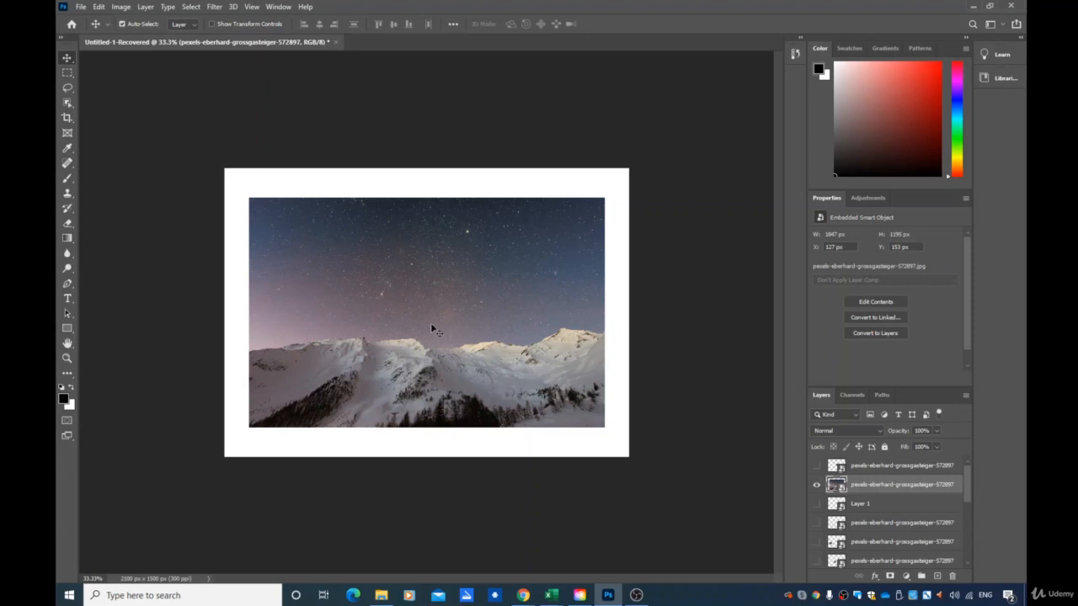
drag(431, 329, 405, 303)
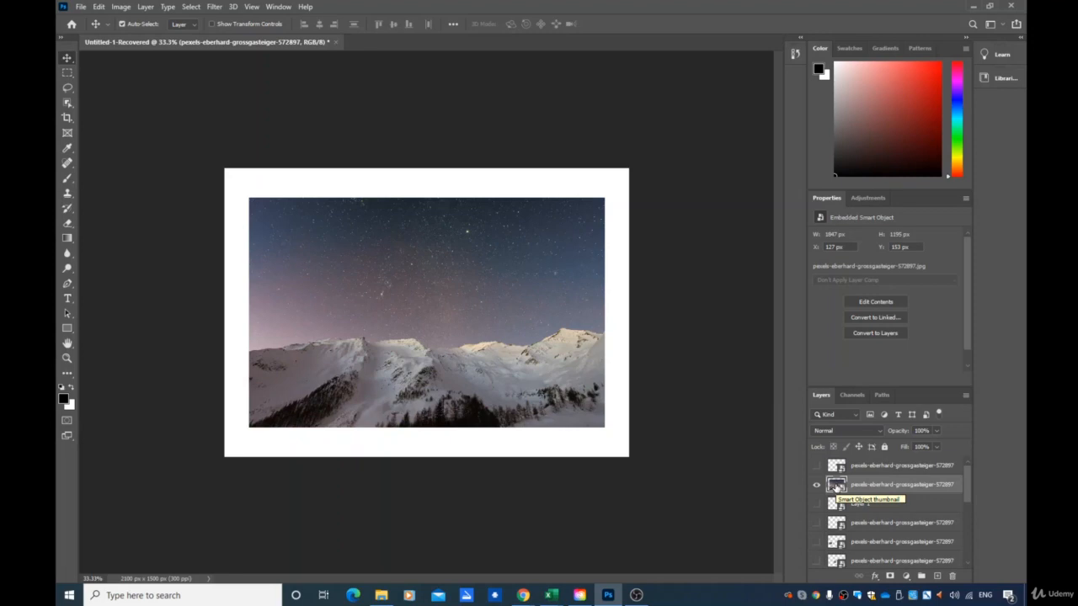
right_click(836, 486)
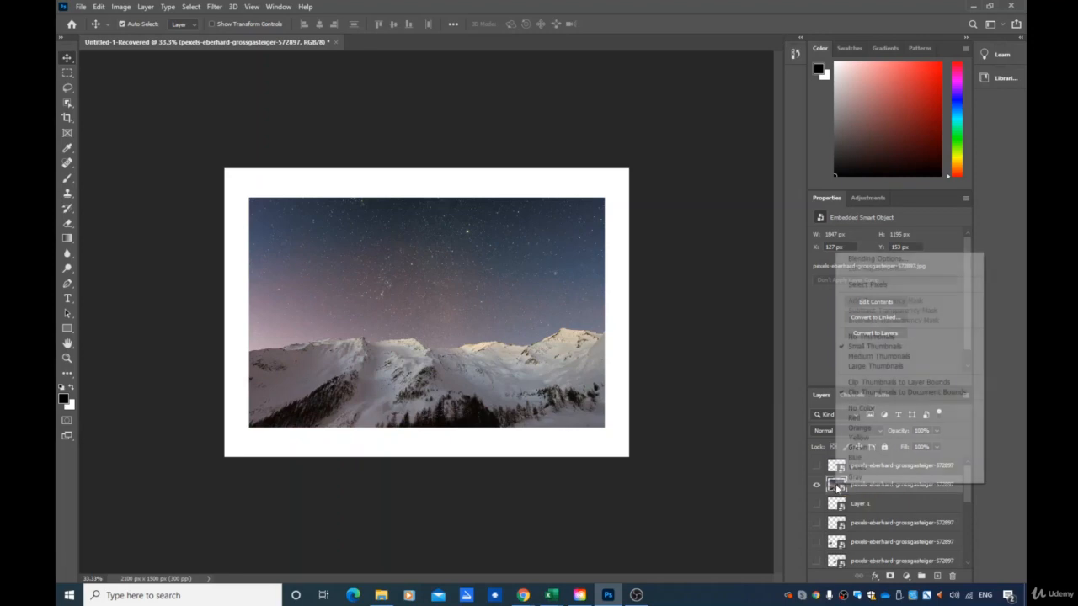
right_click(880, 493)
right_click(882, 493)
click(924, 491)
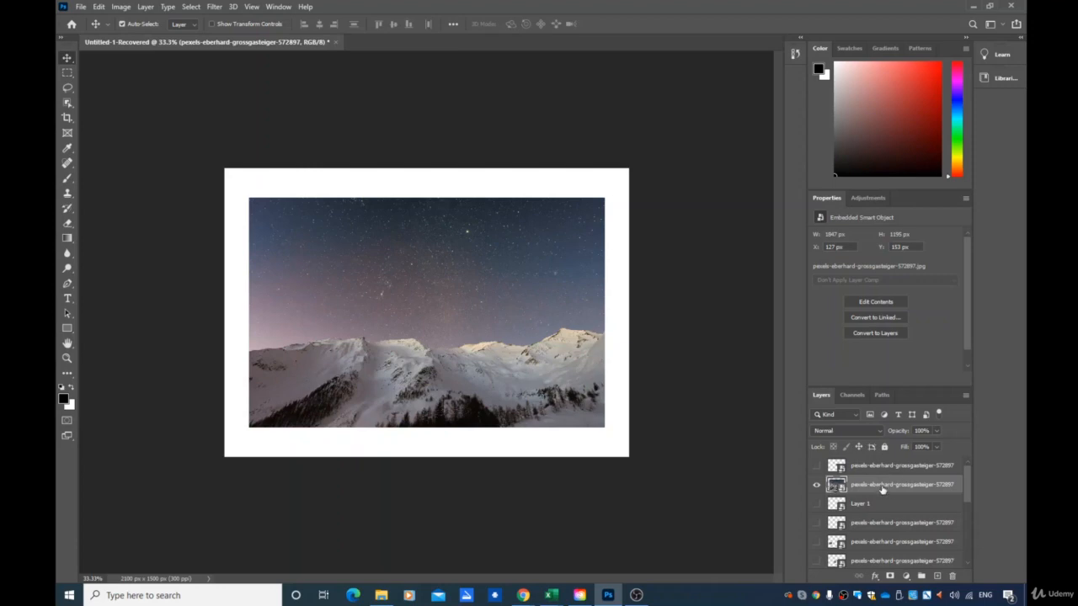
right_click(882, 491)
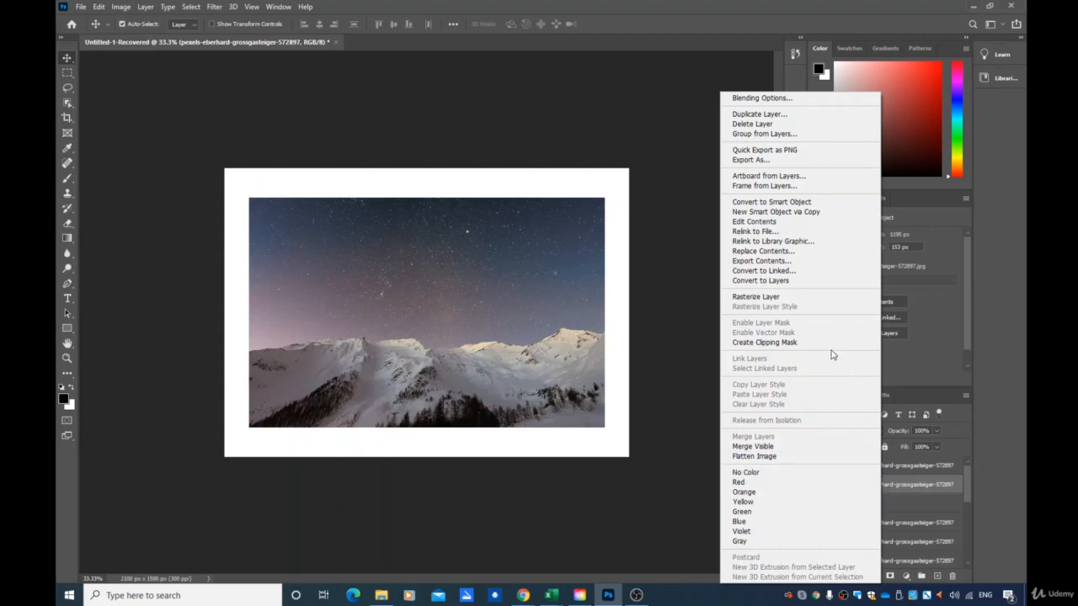
click(739, 298)
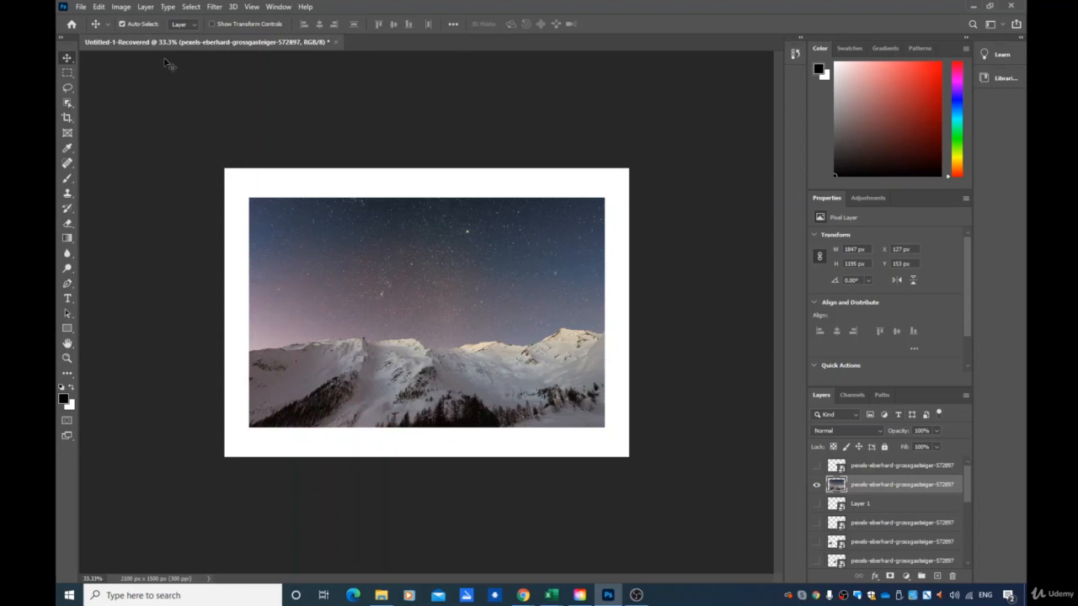
click(68, 74)
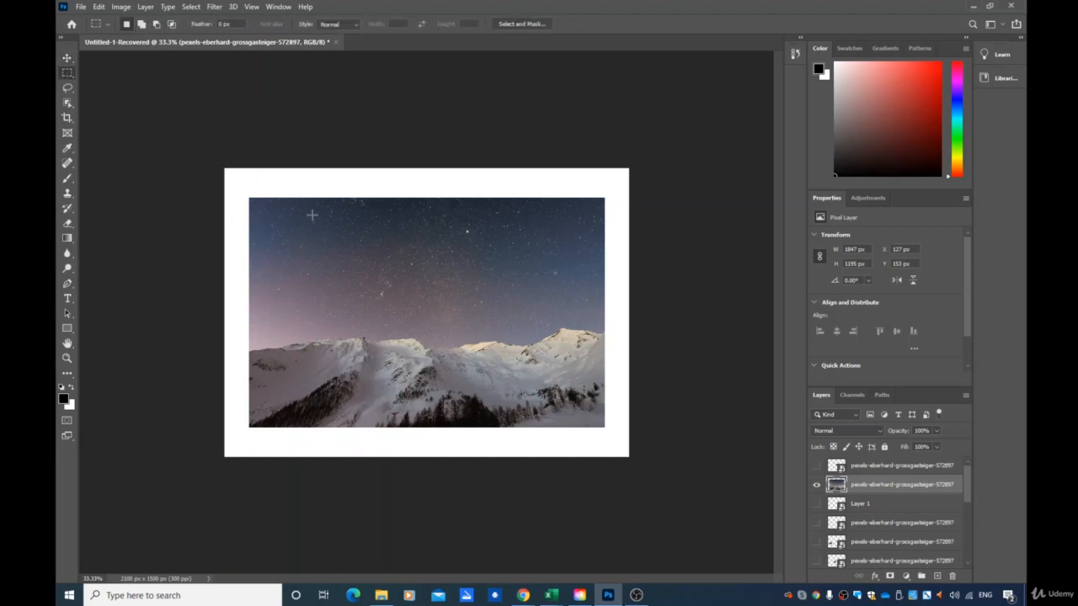
drag(248, 196, 425, 315)
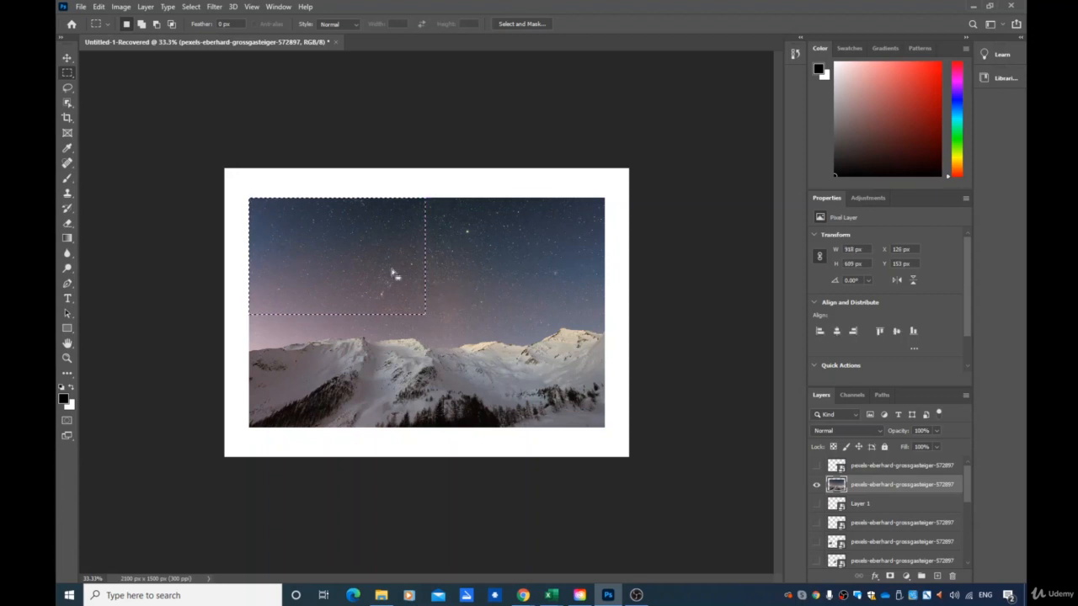
mouse_move(383, 273)
mouse_down()
mouse_move(352, 255)
mouse_move(402, 270)
mouse_move(380, 272)
mouse_up()
click(68, 59)
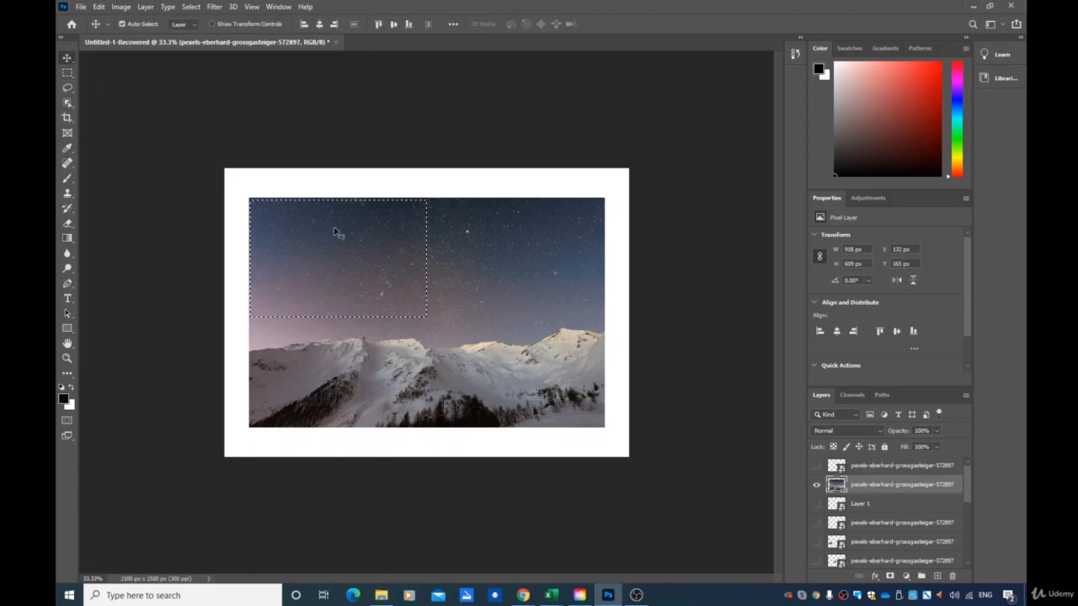
mouse_move(333, 226)
mouse_down()
mouse_move(310, 221)
mouse_move(312, 192)
mouse_move(346, 233)
mouse_up()
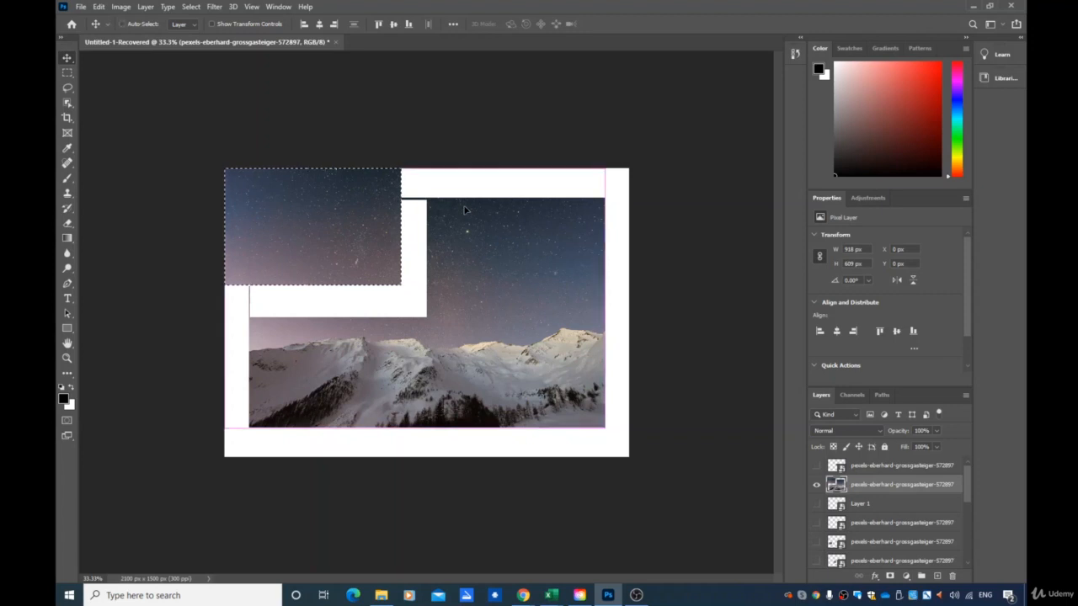
key(ctrl+z)
key(ctrl+z)
Step: Select the photo's upper-left quarter with a marquee about 930 by 603 px and move it to the canvas's upper-left corner
click(67, 72)
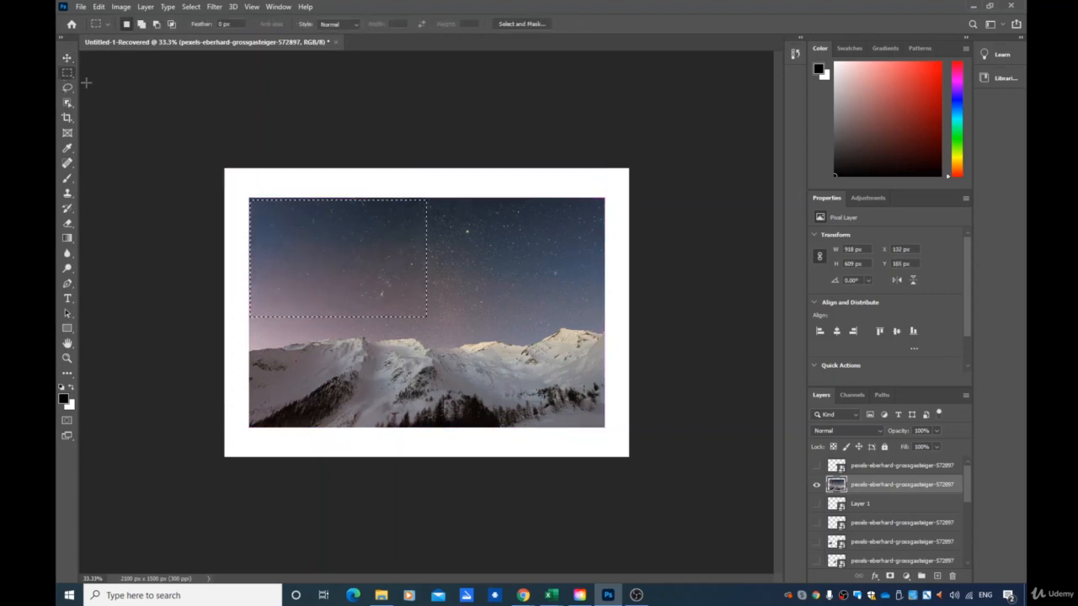
drag(242, 195, 420, 309)
click(67, 58)
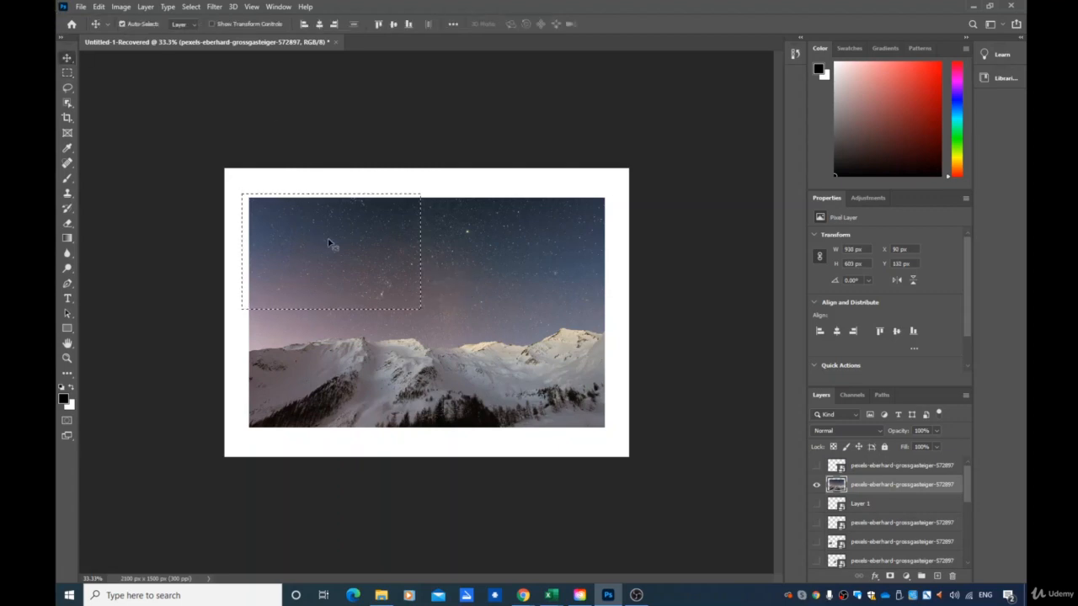
drag(325, 239, 305, 212)
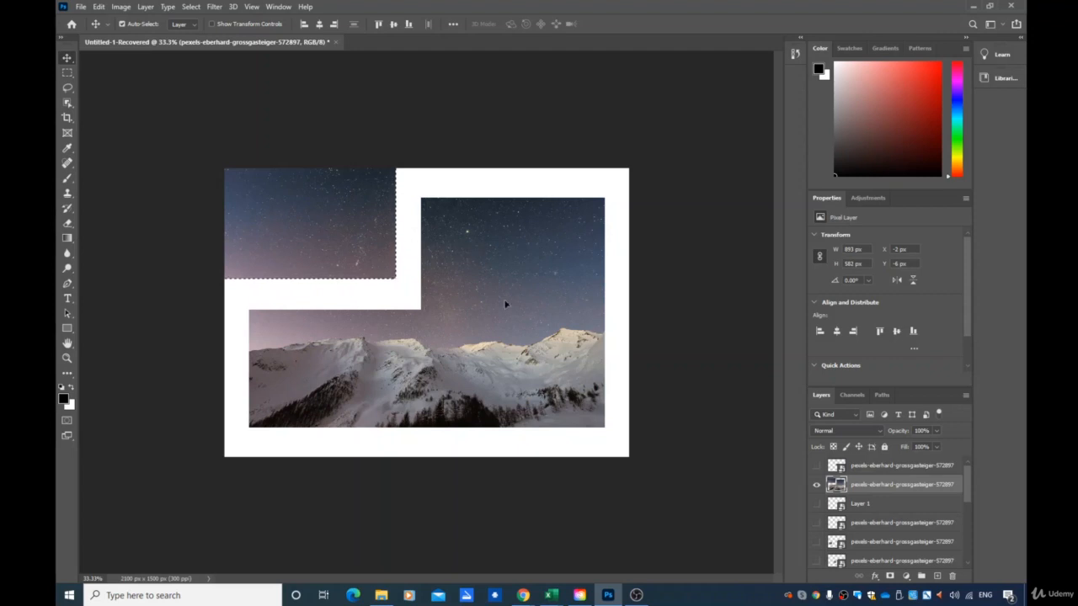
Step: Select the photo's upper-right quarter with a rectangular marquee and move it into the canvas's upper-right corner
click(68, 73)
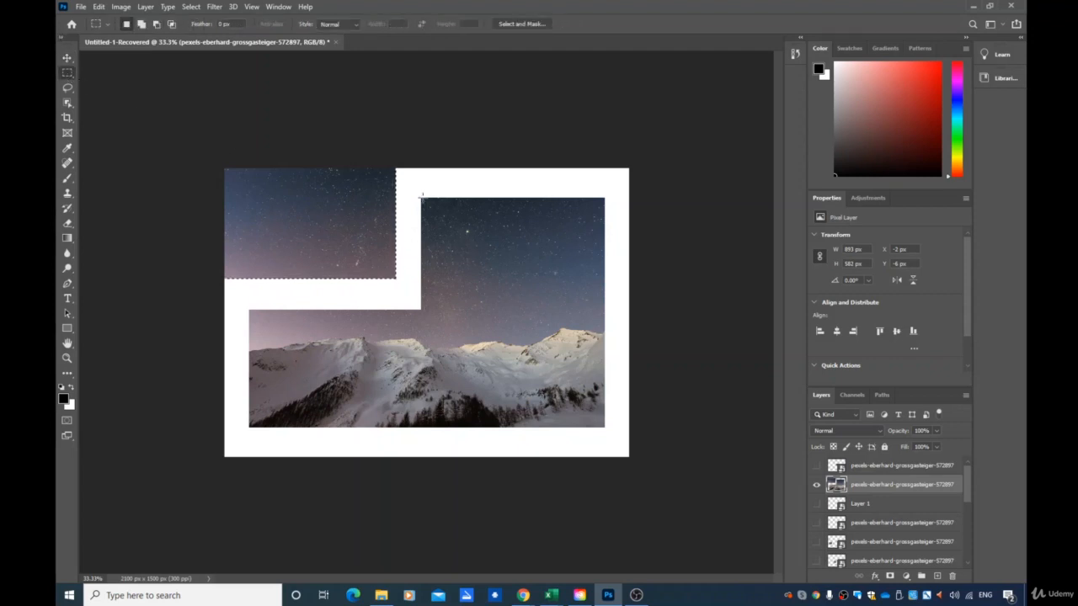
drag(419, 197, 609, 310)
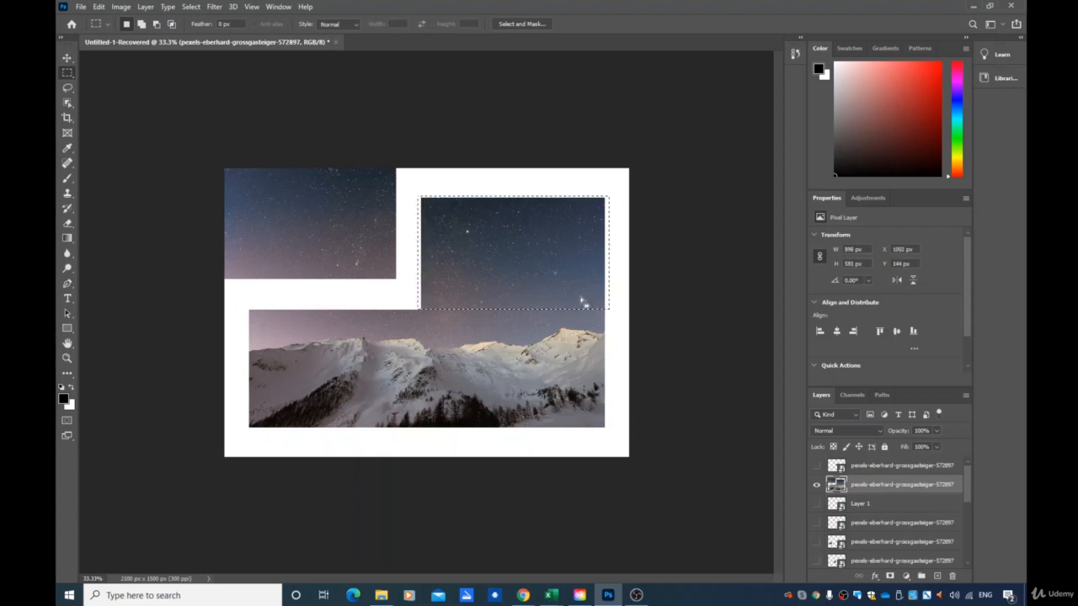
click(67, 57)
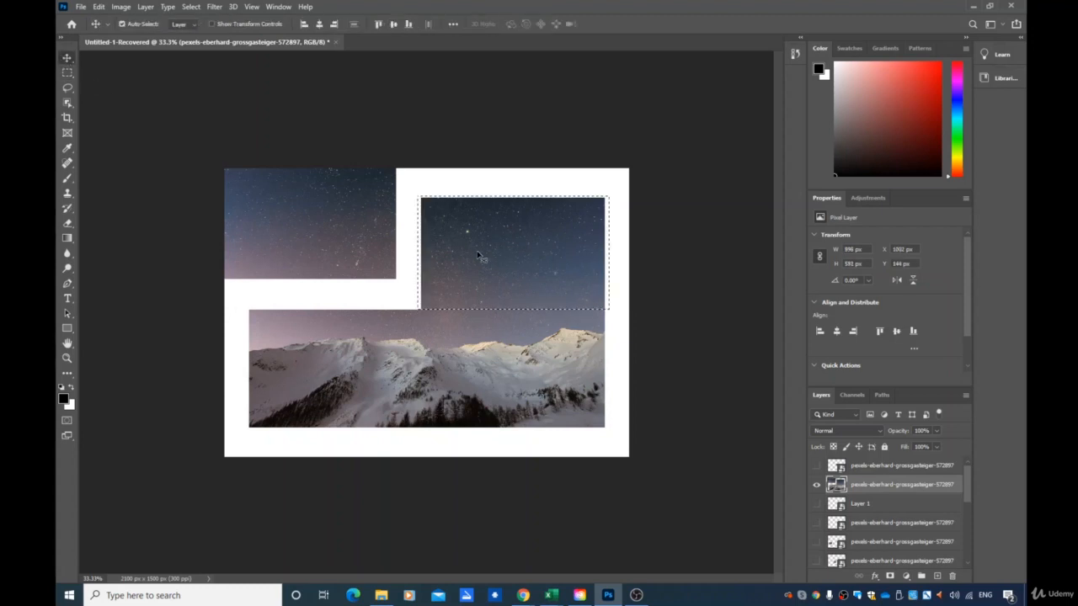
drag(478, 255, 502, 224)
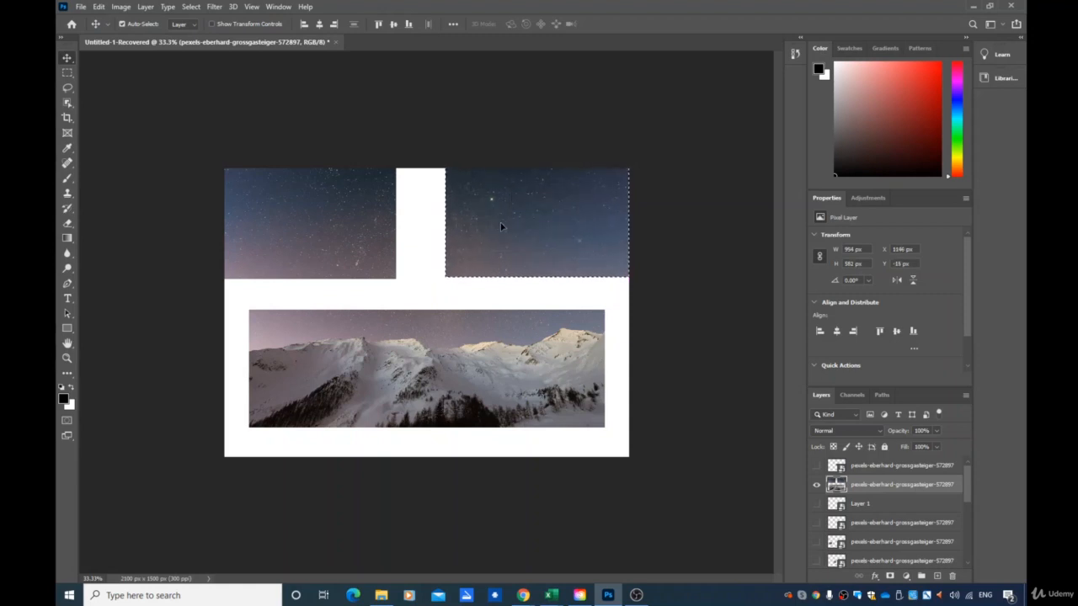
Step: Select the photo's lower-left quarter with a rectangular marquee and move it flush into the canvas's lower-left corner
click(67, 72)
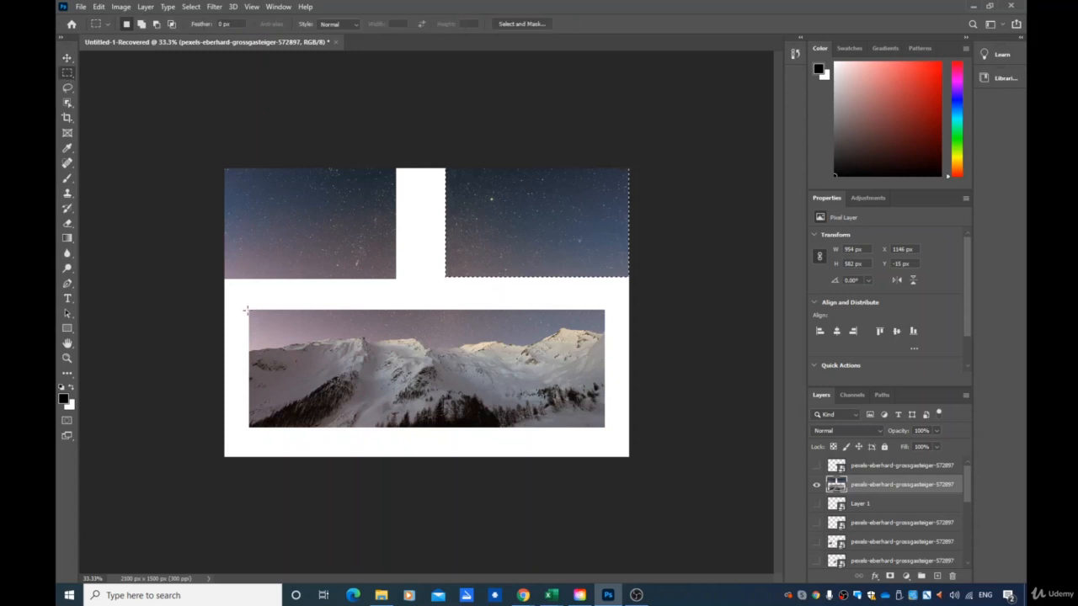
drag(245, 309, 416, 430)
key(v)
drag(360, 357, 337, 392)
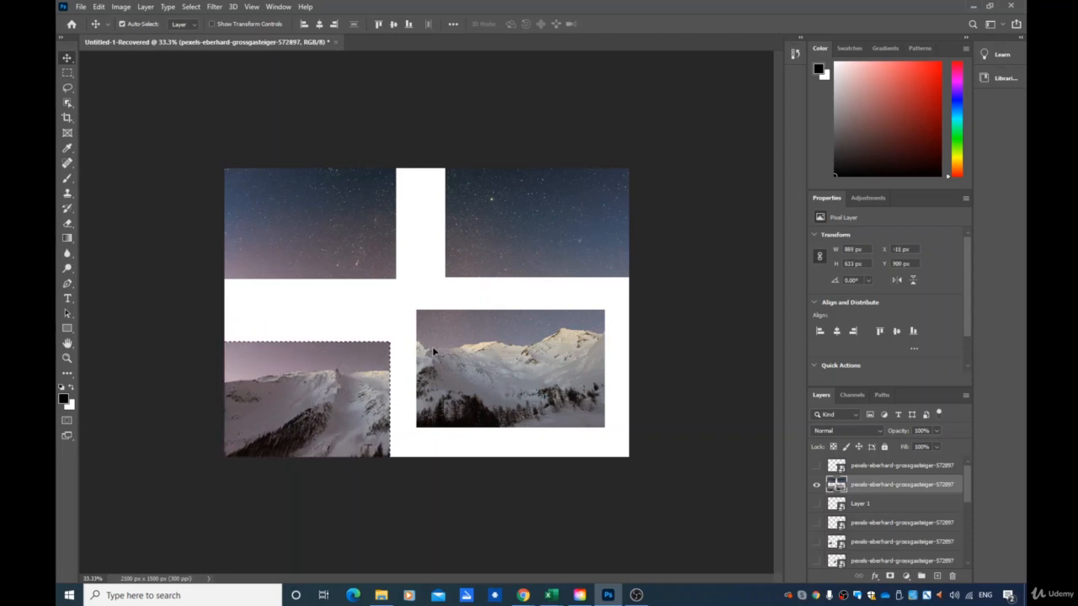
drag(432, 331, 464, 345)
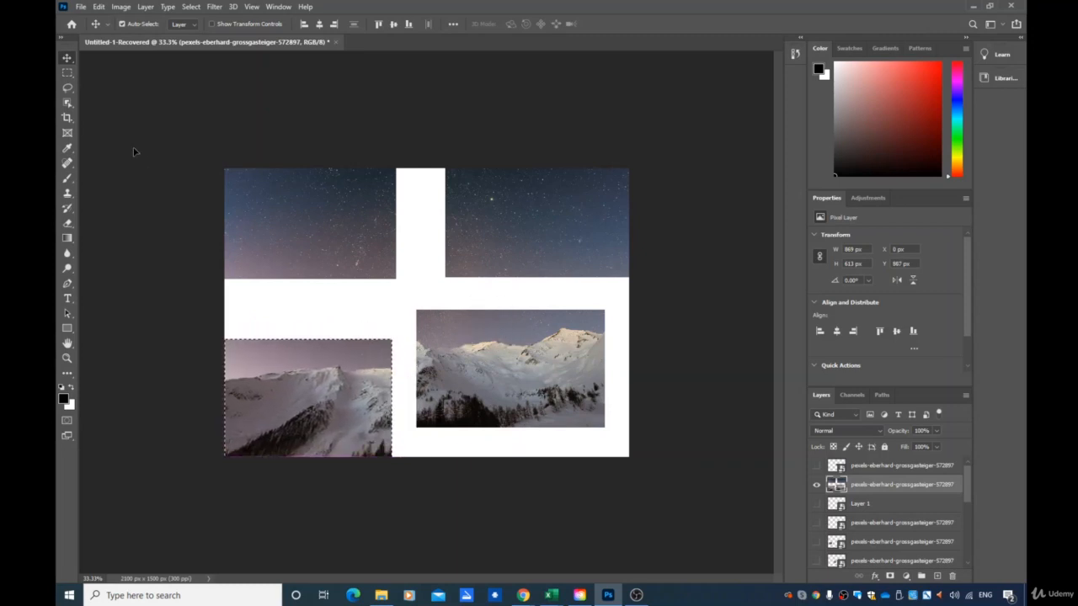
Step: Select the remaining lower-right quarter of the photo and move it into the canvas's lower-right corner
click(67, 72)
drag(413, 311, 608, 431)
click(68, 59)
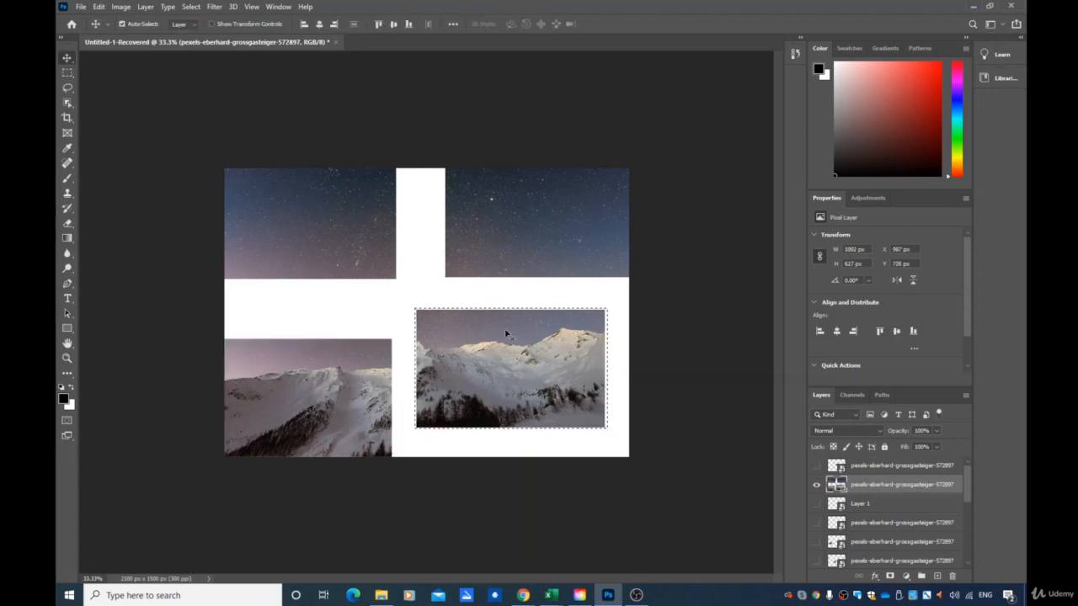
drag(495, 342, 519, 373)
click(523, 308)
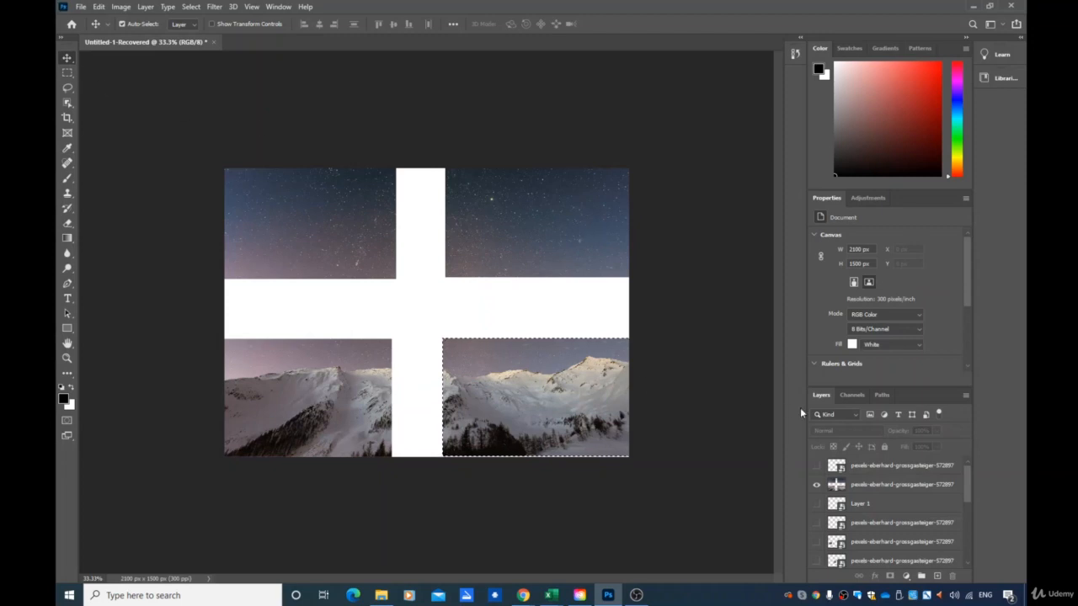
Step: Clear the marquee selection and try to move the divided photo layer slightly upward
click(67, 73)
click(407, 281)
click(67, 58)
mouse_move(497, 257)
mouse_down()
mouse_move(474, 260)
mouse_move(511, 235)
mouse_move(498, 224)
mouse_move(497, 236)
mouse_up()
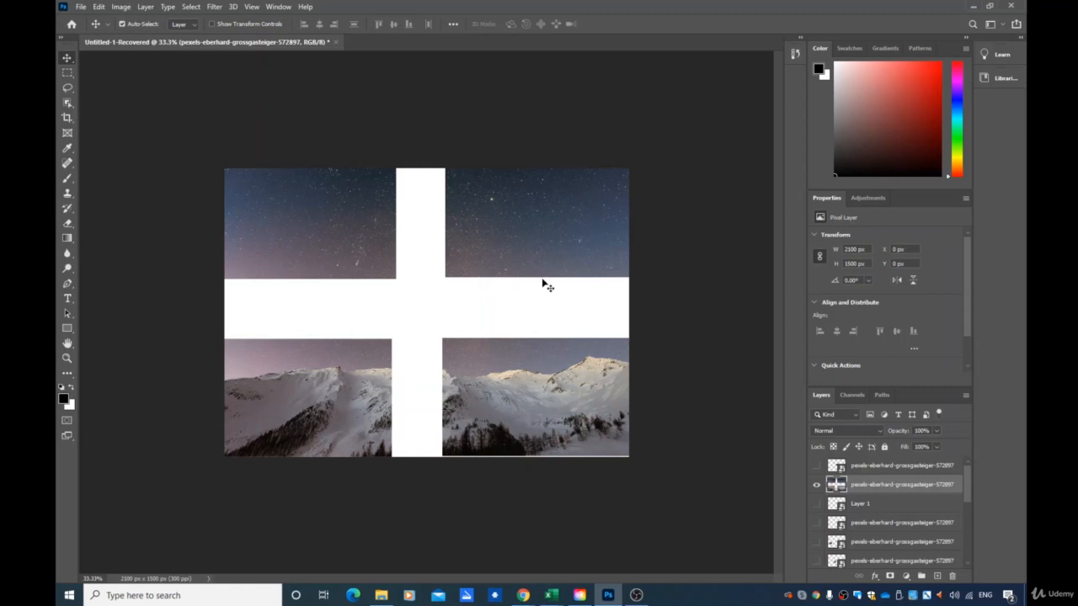
Step: Undo all the quarter moves back to the first marquee selection on the whole photo
key(ctrl)
key(ctrl+z)
key(ctrl+z)
key(ctrl+z)
key(ctrl+z)
key(ctrl+z)
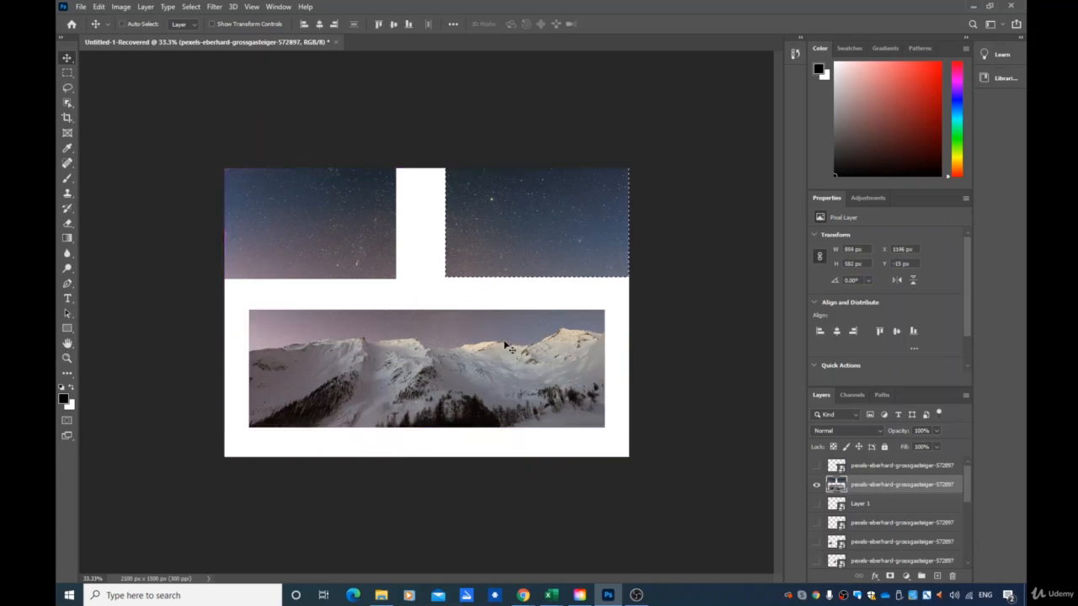
key(ctrl+z)
key(ctrl+z)
key(ctrl+z)
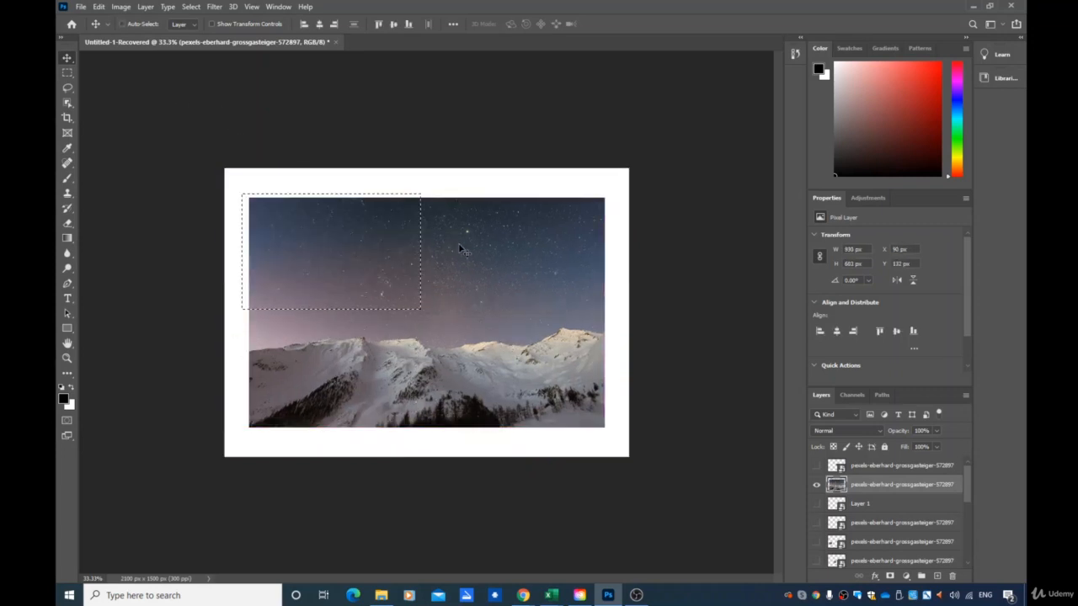
Step: Select the photo's lower mountain half, about 1854 by 576 px, and cut and paste it onto a new layer
click(66, 75)
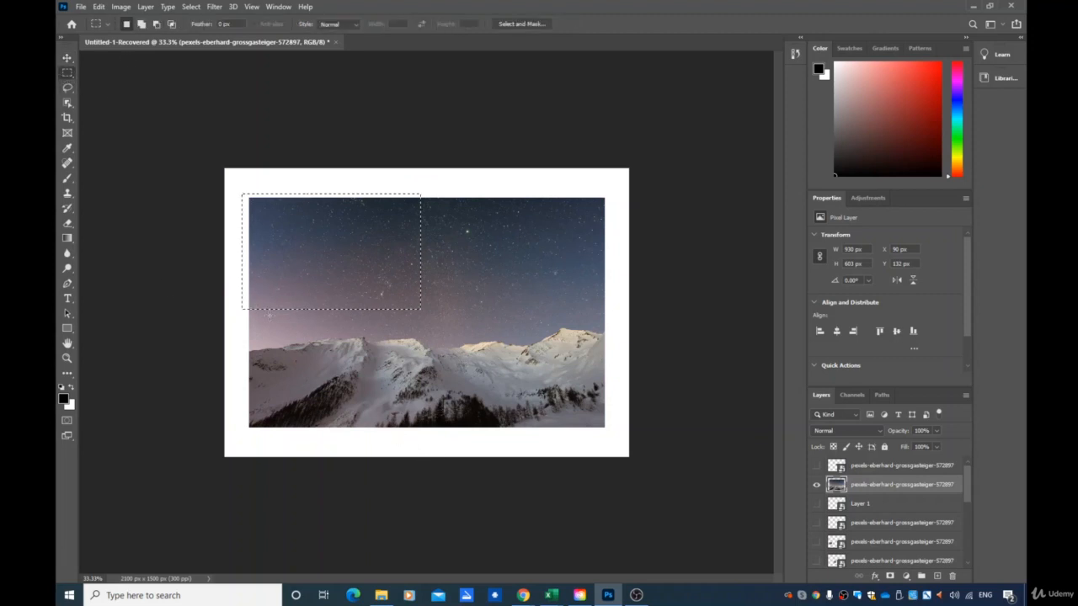
drag(249, 312, 255, 315)
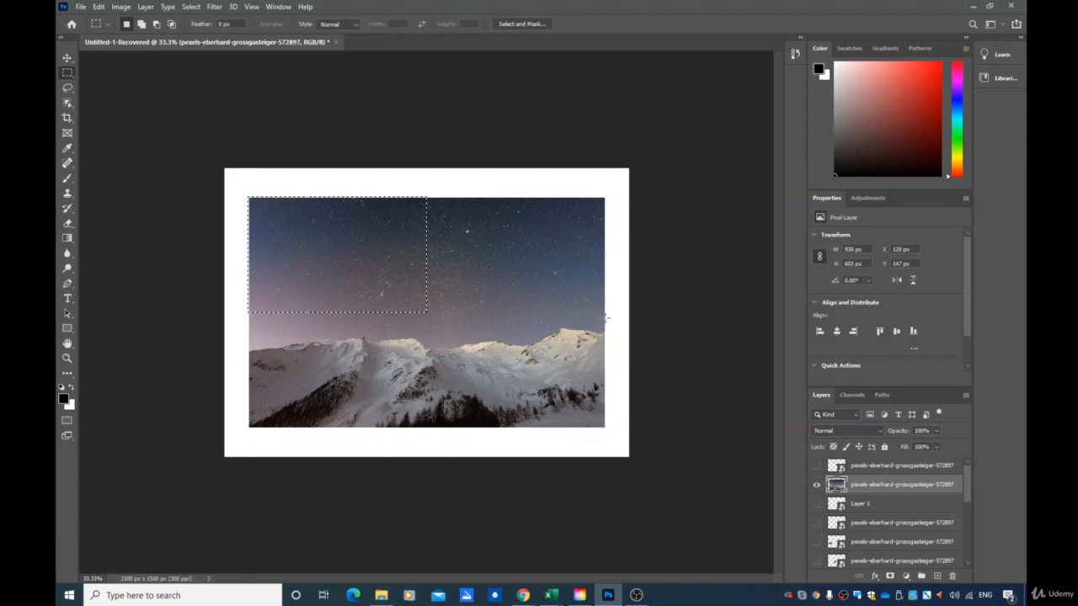
drag(606, 320, 249, 430)
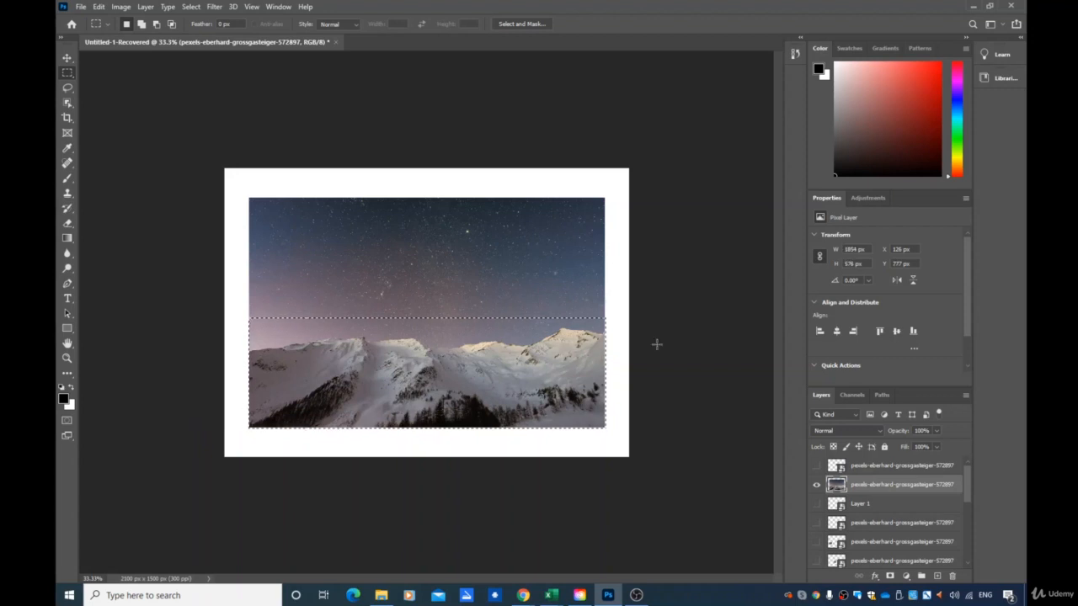
key(ctrl+x)
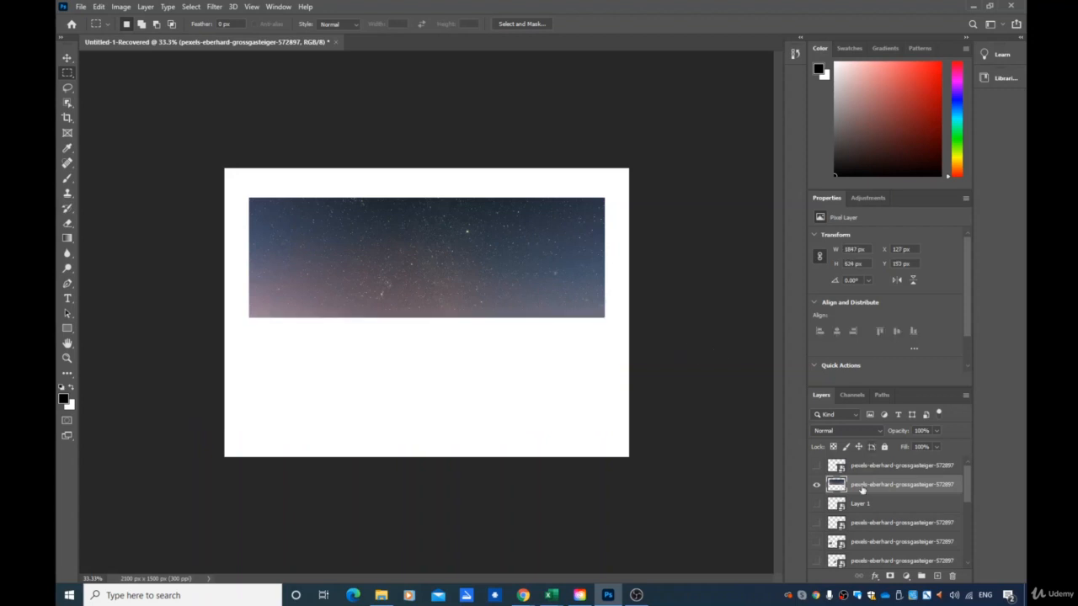
key(ctrl+v)
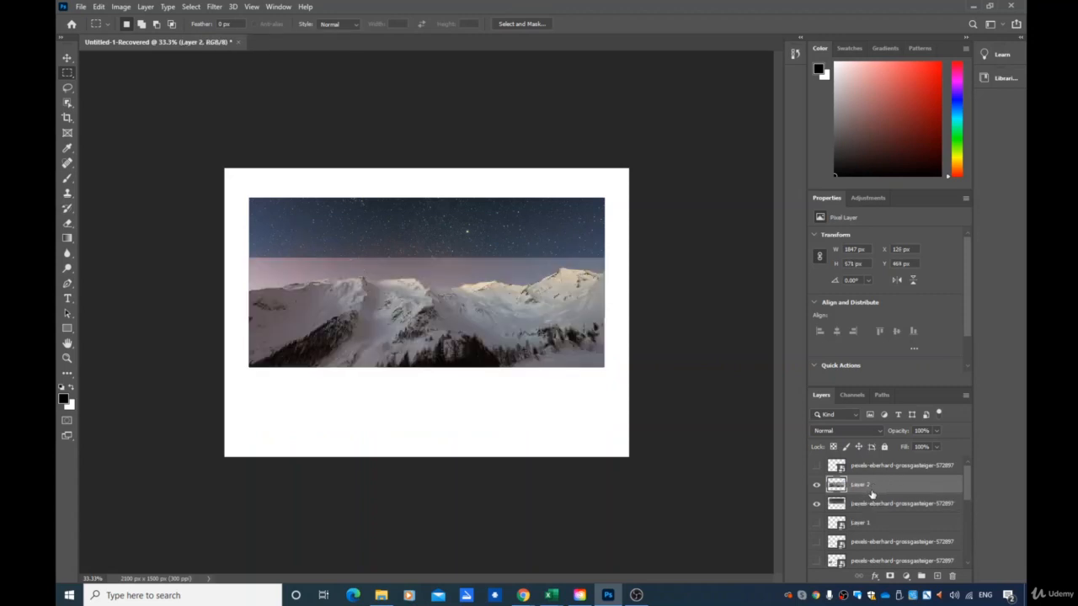
Step: Toggle the visibility of the sky layer and the pasted mountain layer to check each half separately
click(815, 505)
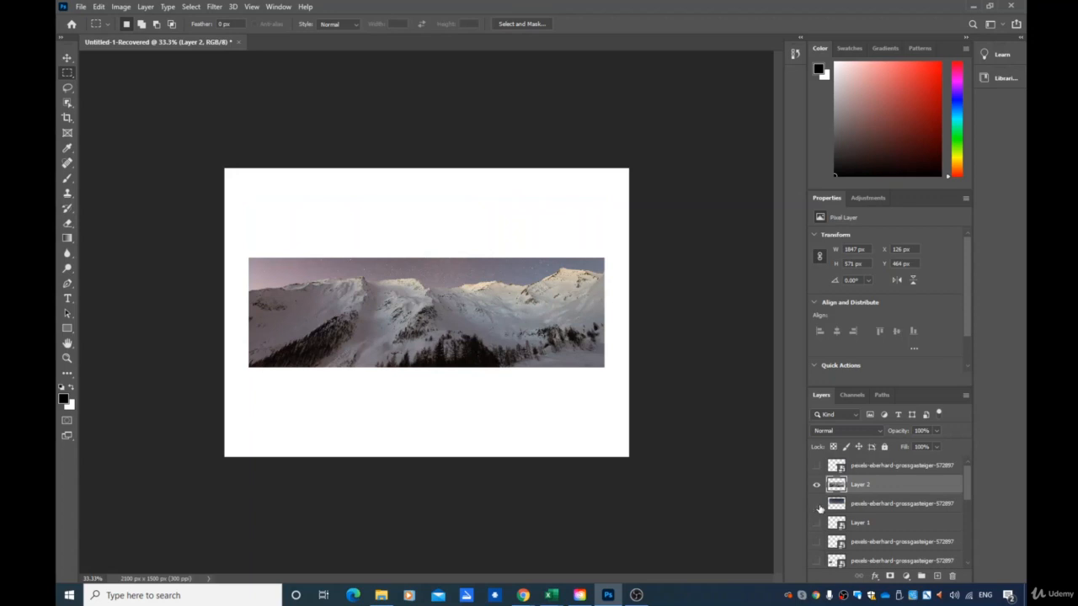
click(815, 505)
click(816, 485)
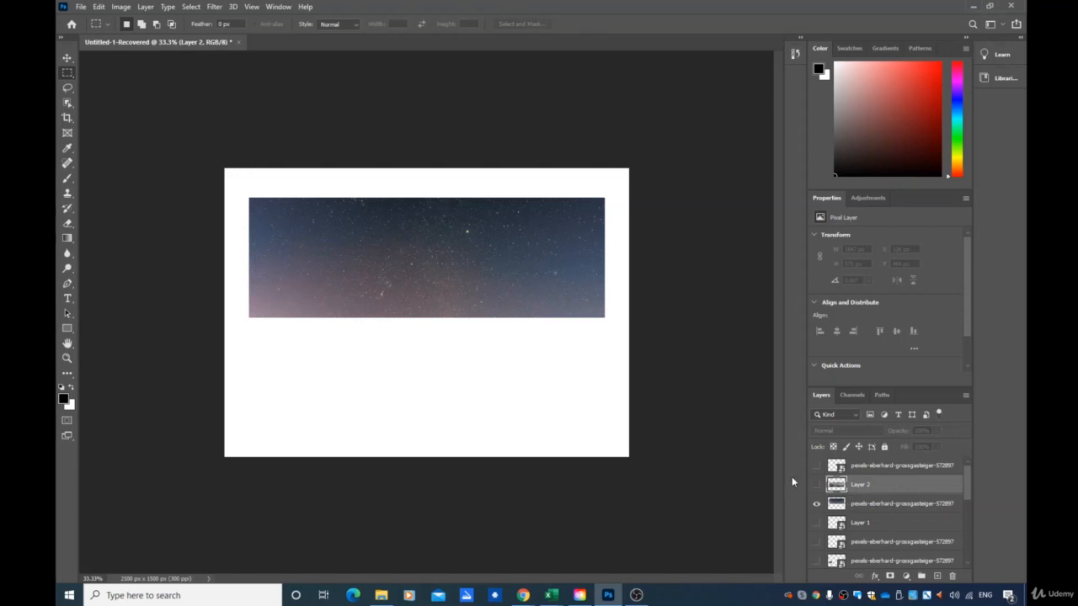
click(816, 485)
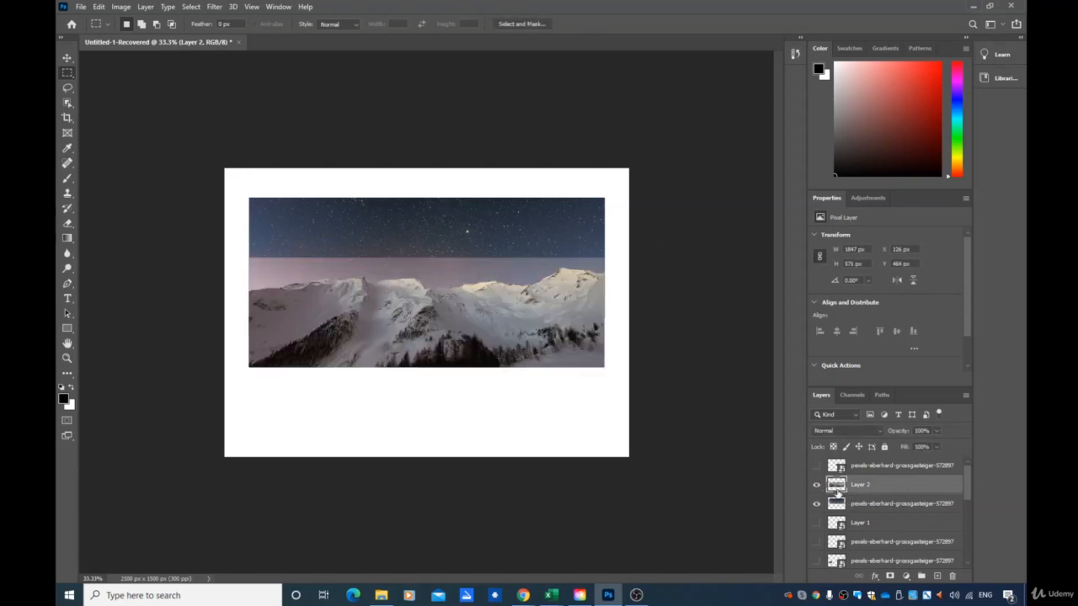
Step: Move the pasted mountain half down to meet the sky half, and nudge it 10 px further to open a gap
click(67, 58)
drag(404, 278, 403, 339)
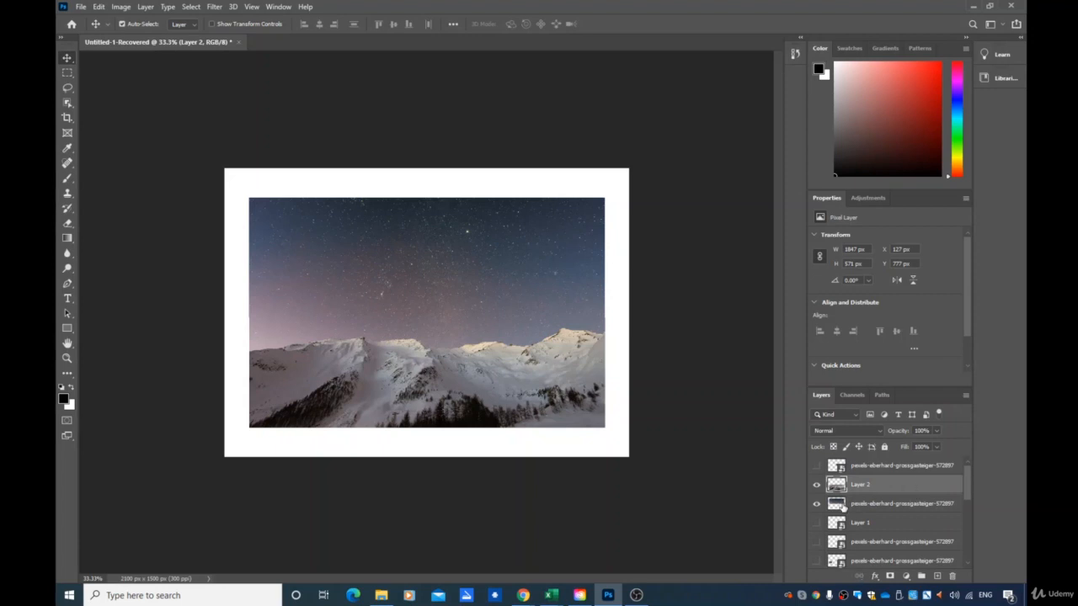
key(shift+Down)
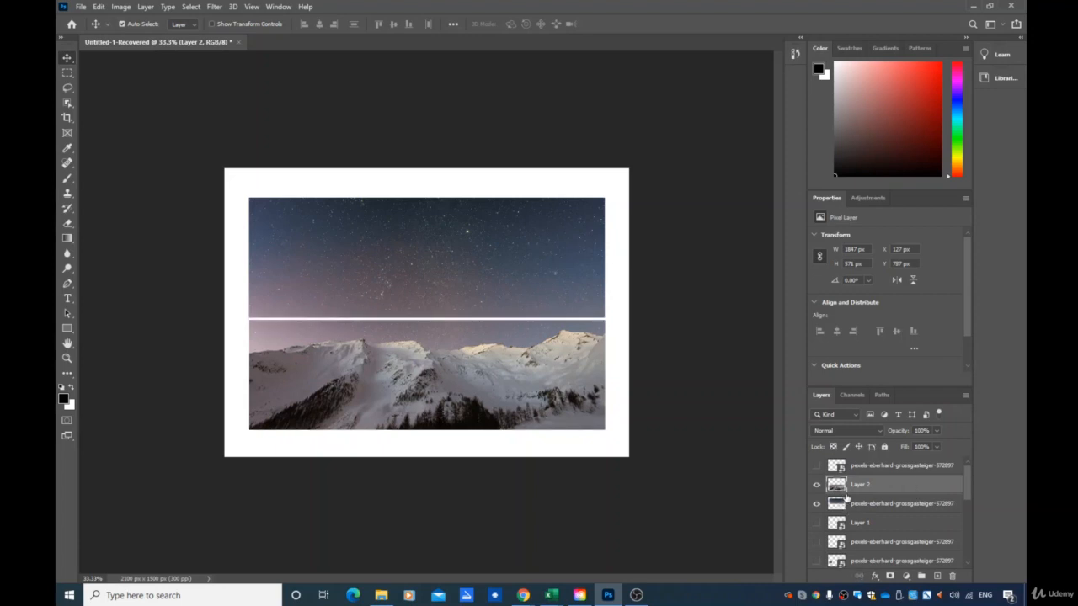
Step: Nudge the mountain half up 12 px, to Y 775 px, to close the gap below the sky half
key(Up)
key(Up)
key(Up)
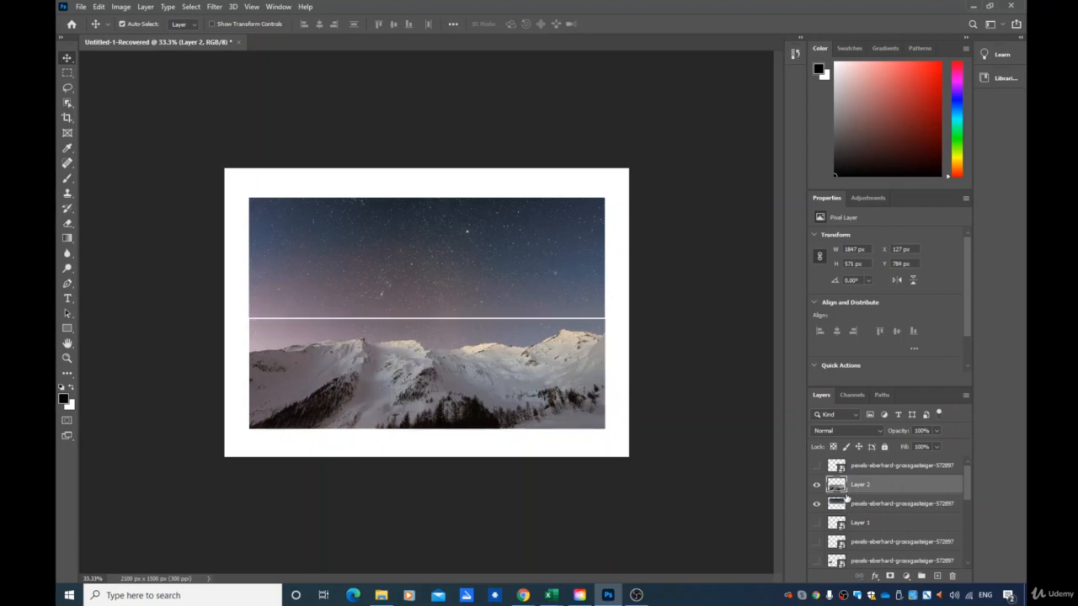
key(Up)
key(Up)
key(Up)
key(Up)
key(Up)
key(Up)
key(Up)
key(Up)
key(Up)
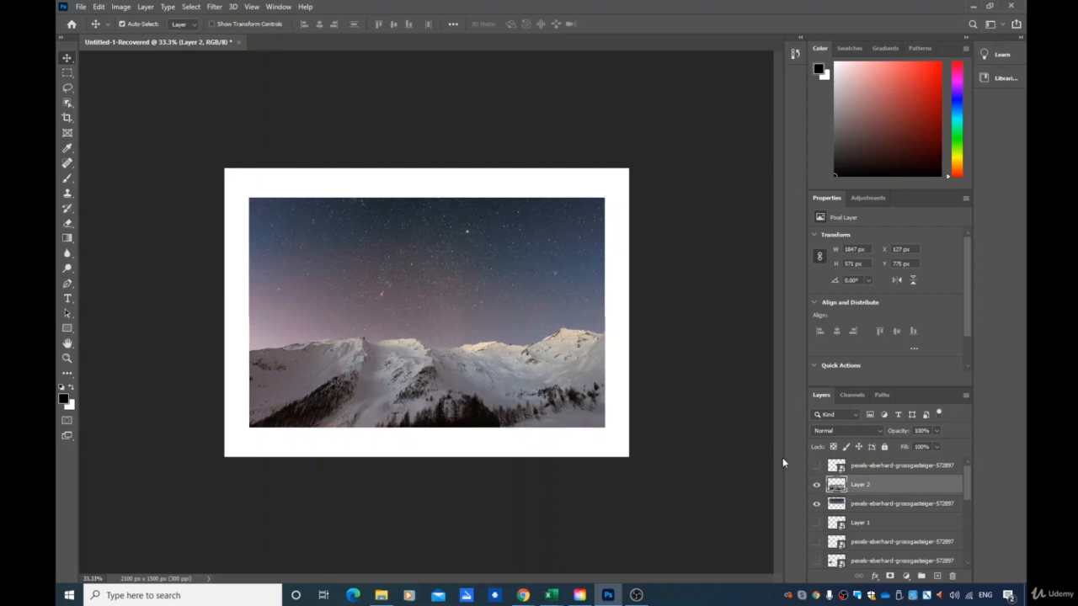
Step: Move the sky half up to the canvas's upper edge and the mountain half down to its lower edge
click(880, 508)
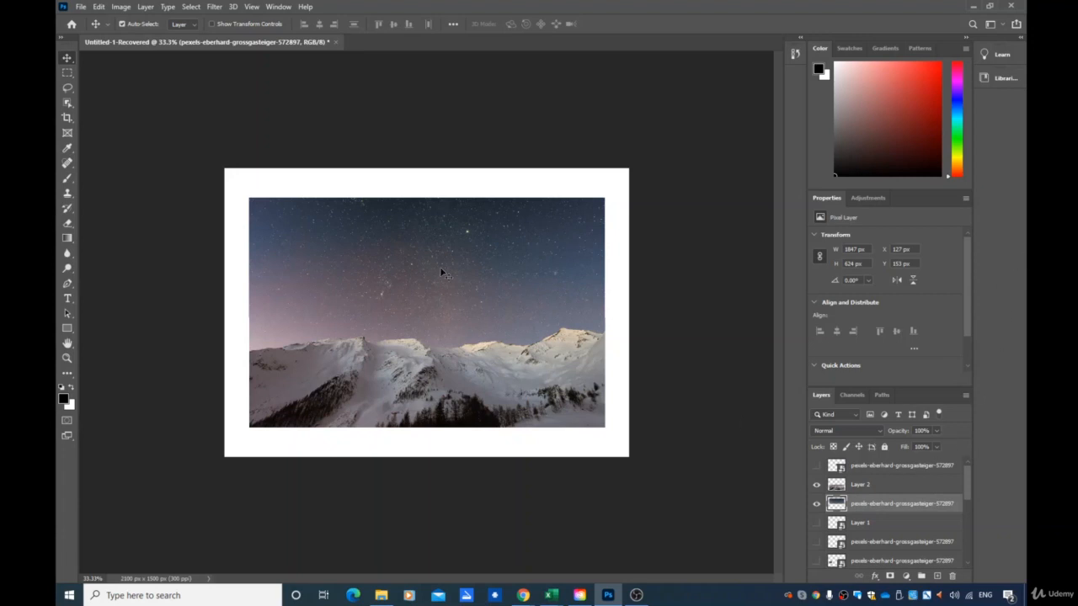
drag(391, 293, 384, 262)
drag(388, 352, 390, 395)
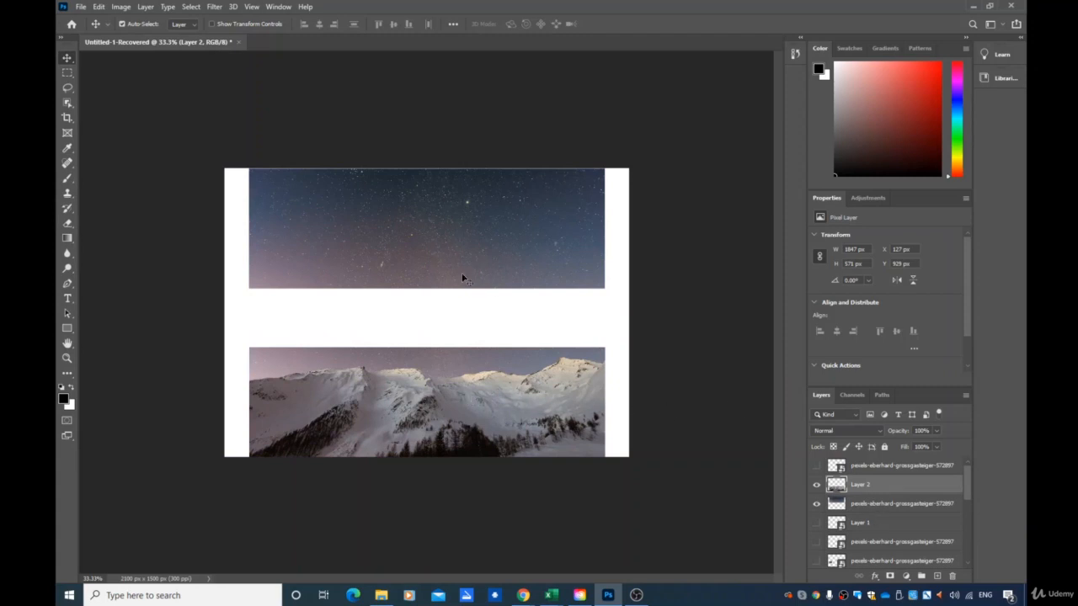
Step: Fine-tune the sky half's vertical position at the canvas's upper edge in small nudges, to Y -1 px
click(866, 505)
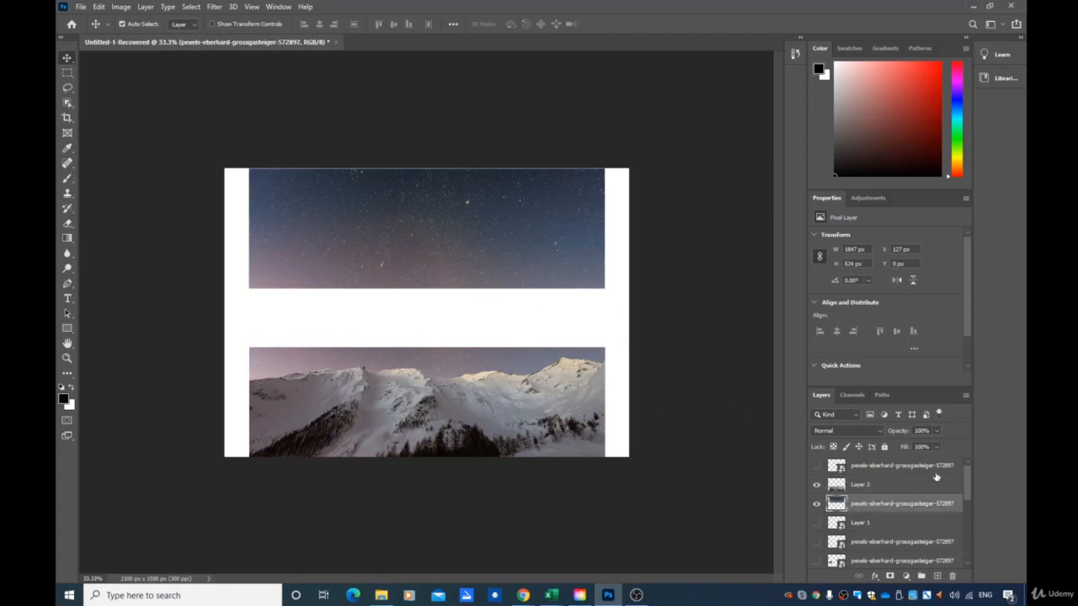
key(shift+Up)
key(Down)
key(Down)
key(Down)
key(Down)
key(Down)
key(Down)
key(Down)
key(Down)
key(Down)
key(Down)
key(Down)
key(Down)
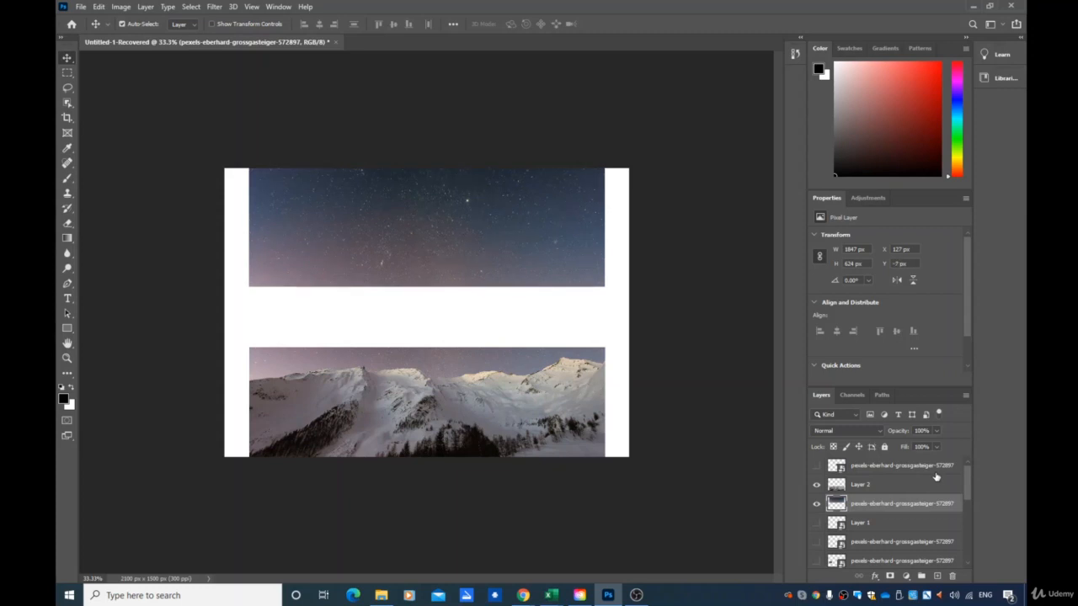
key(Up)
key(Up)
key(Up)
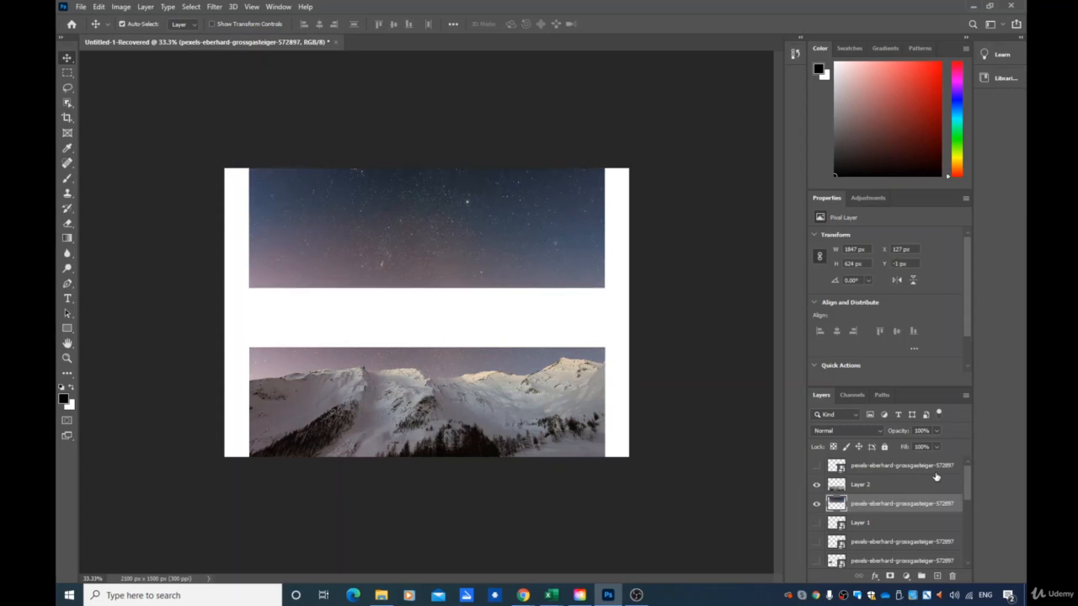
Step: Merge the sky and mountain half layers into one layer and shift the merged layer to Y 0 px
click(881, 489)
ctrl+click(880, 508)
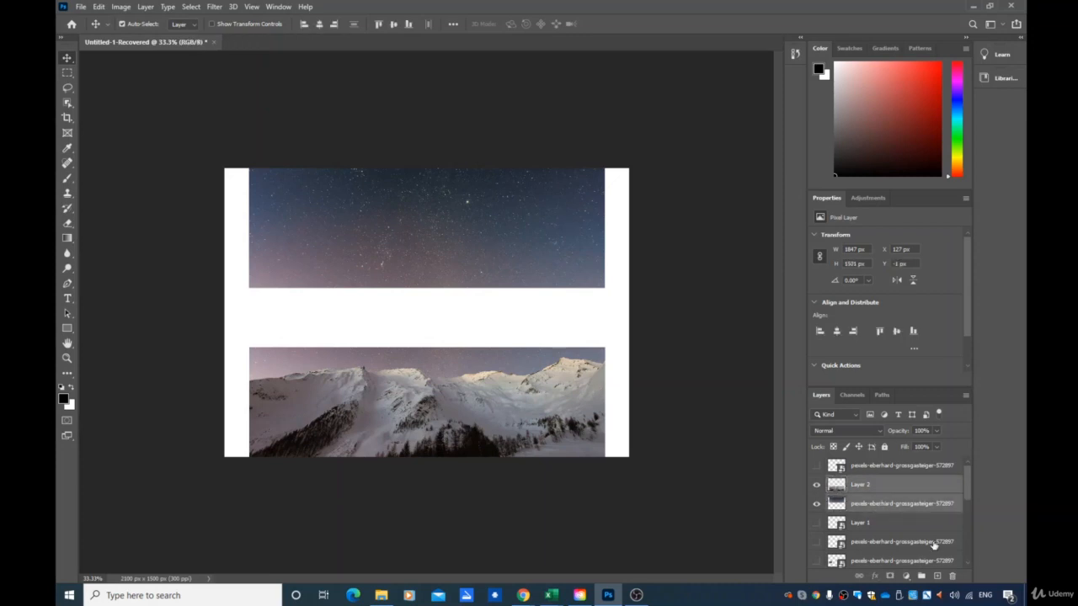
right_click(927, 499)
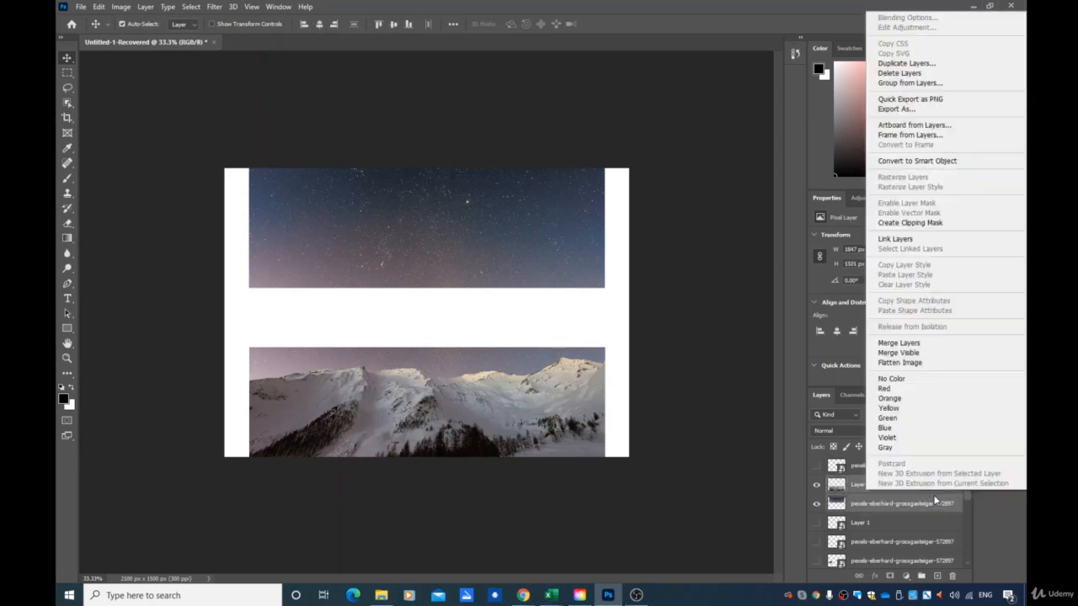
click(879, 347)
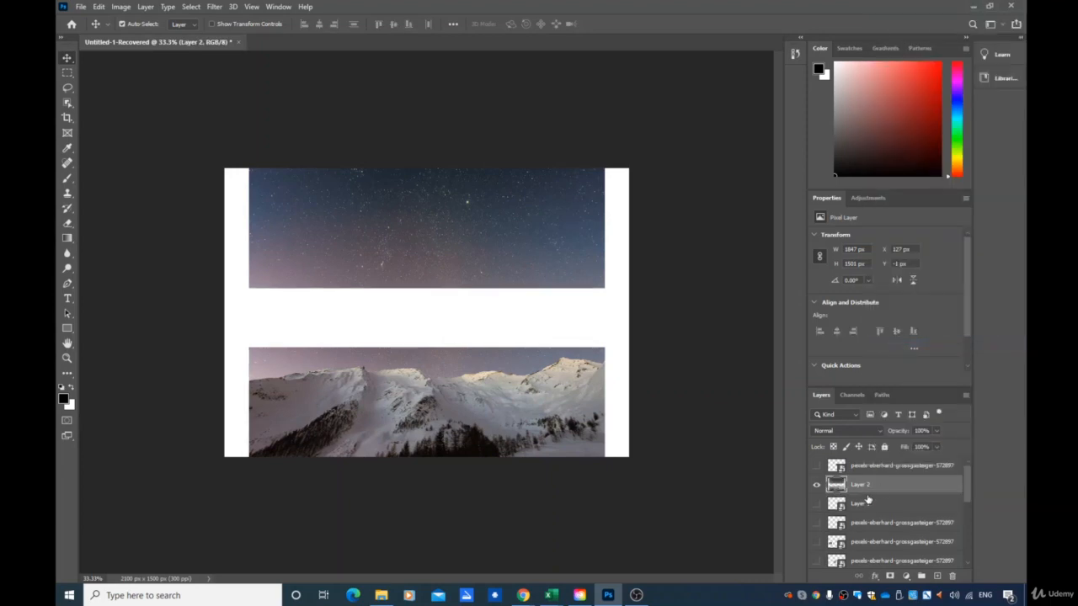
click(815, 487)
drag(400, 300, 398, 262)
Step: Show the large full-photo smart object layer low in the layer stack behind the halves, and hide it again
scroll(842, 496, down, 3)
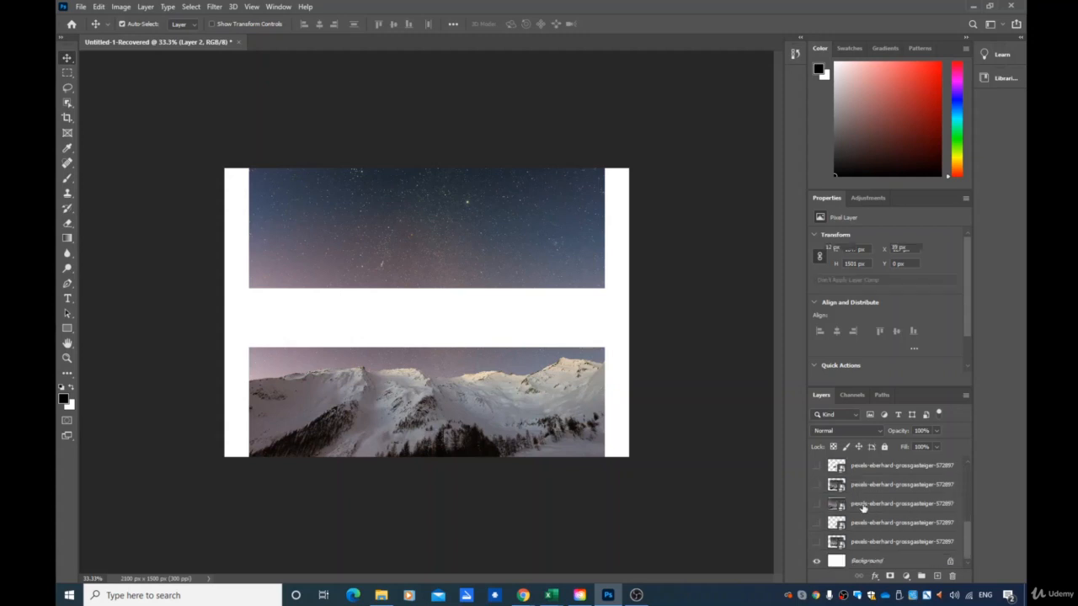
click(864, 506)
click(815, 503)
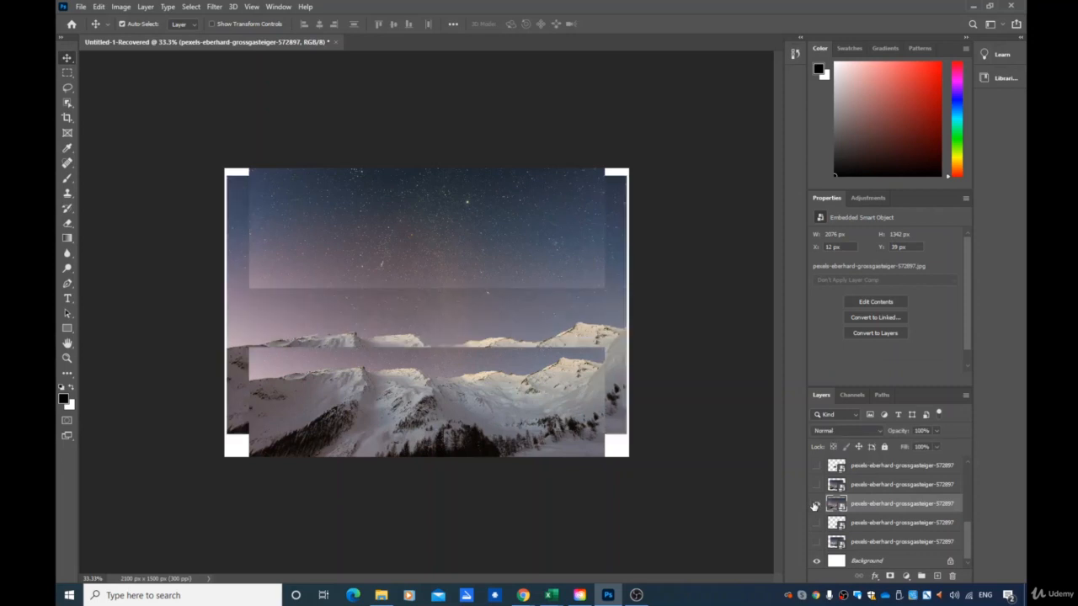
click(814, 504)
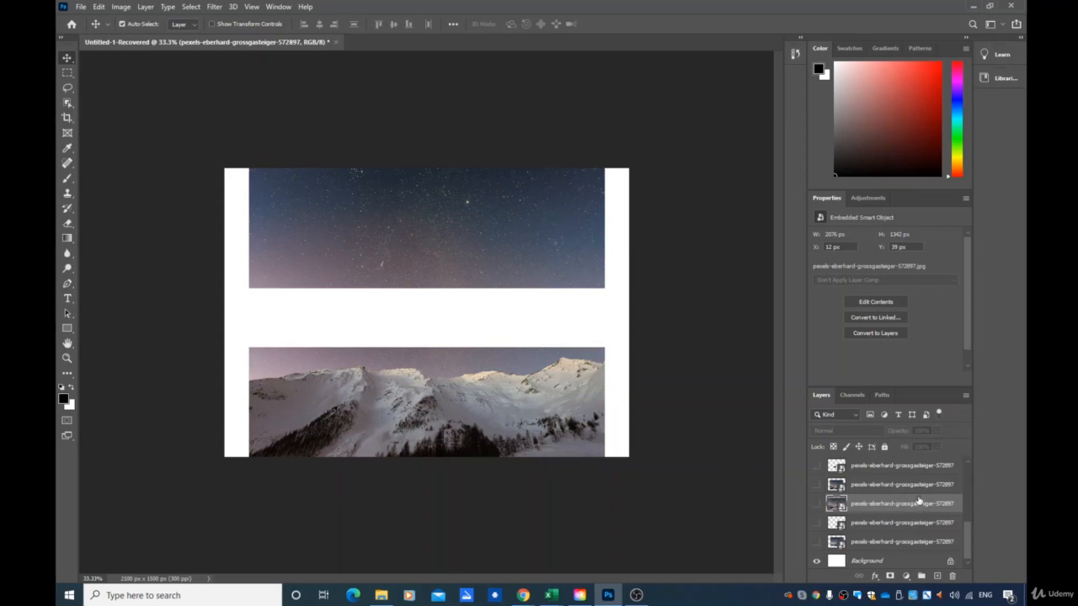
key(ctrl+shift+alt+e)
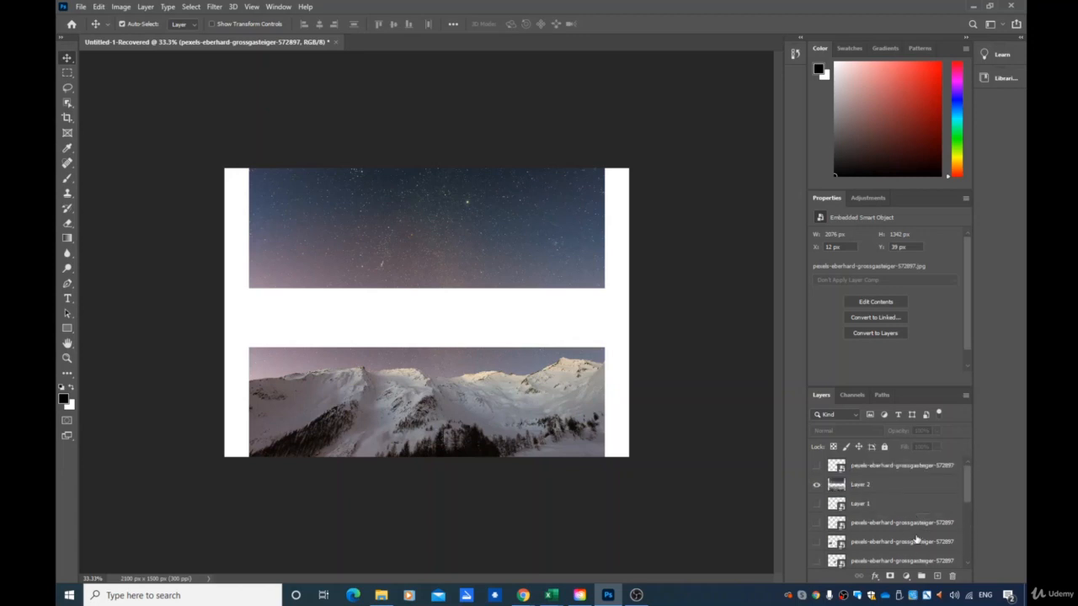